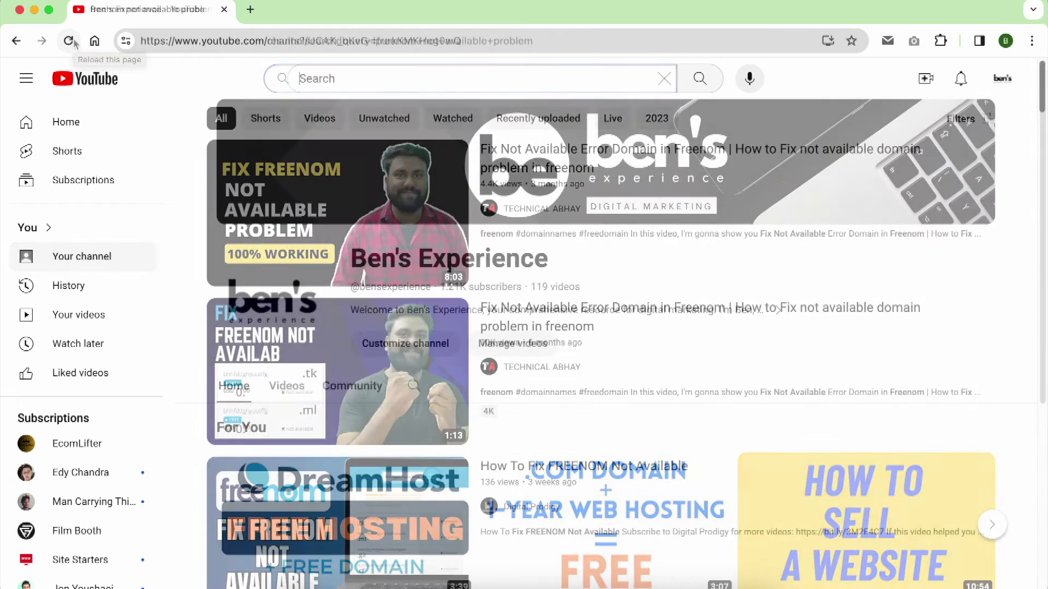
Step: Search YouTube for 'freenom not working' from the previous freenom search suggestions
text(freenom)
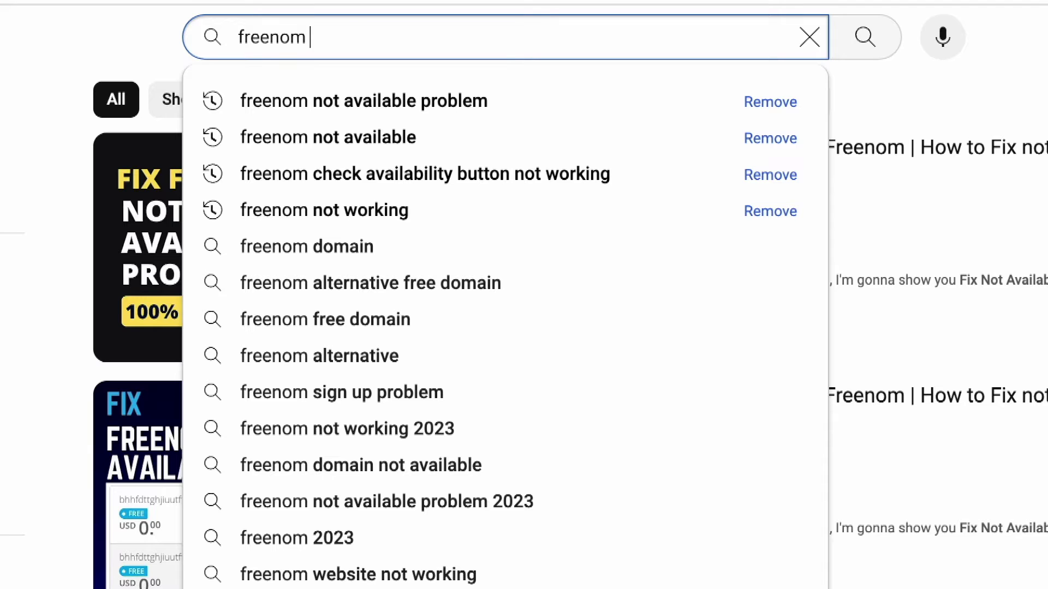
key(Down)
key(Down)
key(Down)
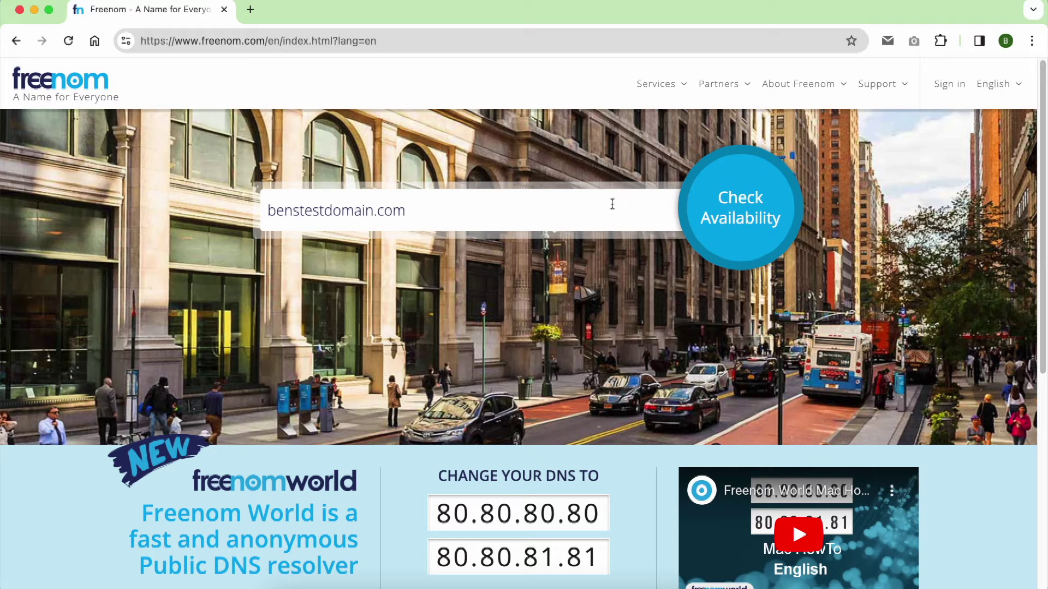
Step: Check whether benstestdomain.com is available on Freenom
click(723, 213)
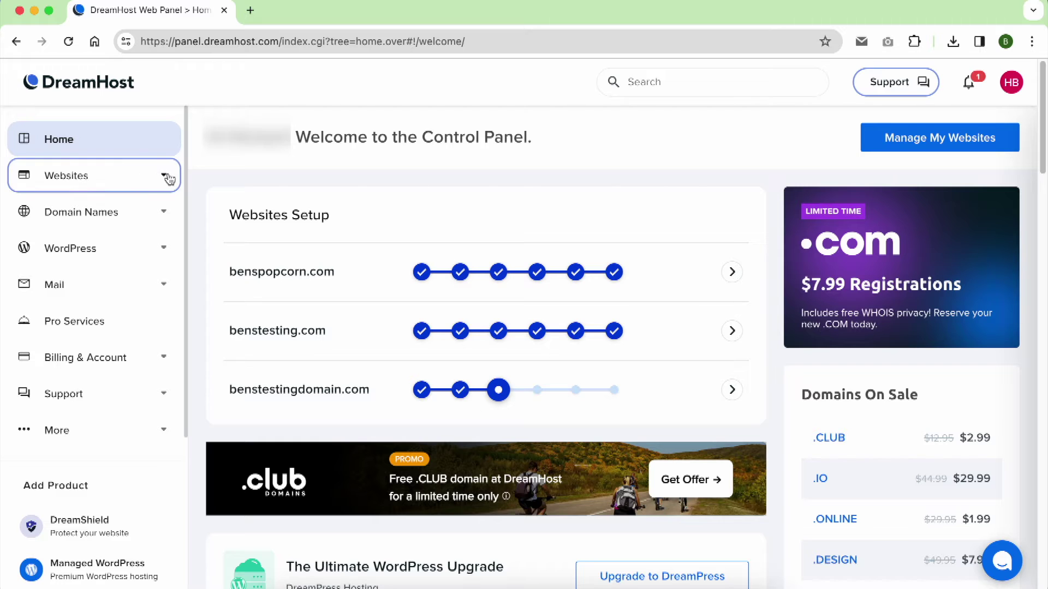
Step: Open benstestingdomain.com's DNS settings from Manage Websites and start changing its nameservers
click(163, 176)
click(155, 218)
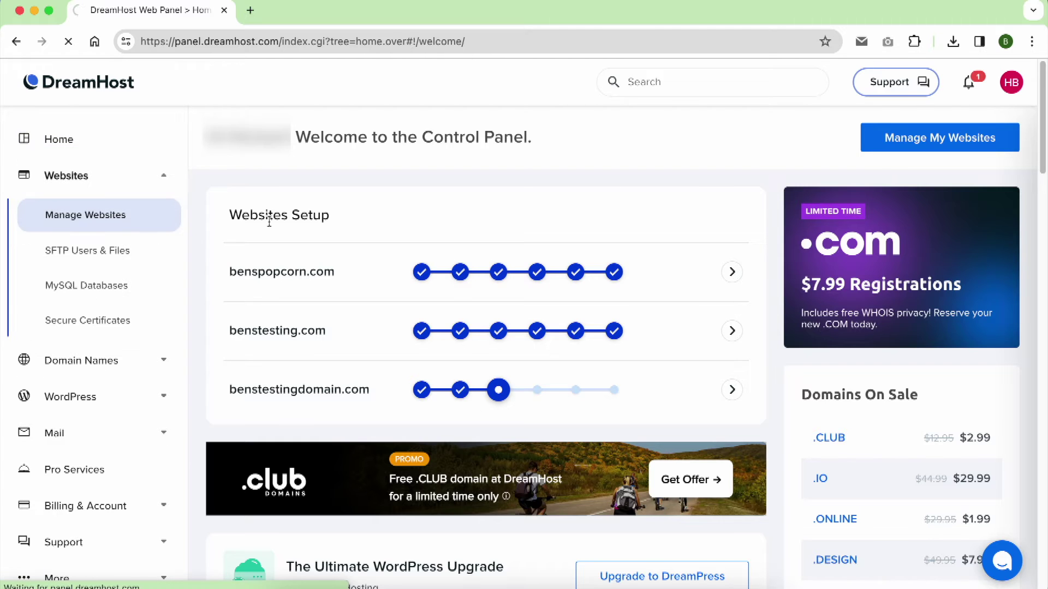
scroll(617, 344, down, 4)
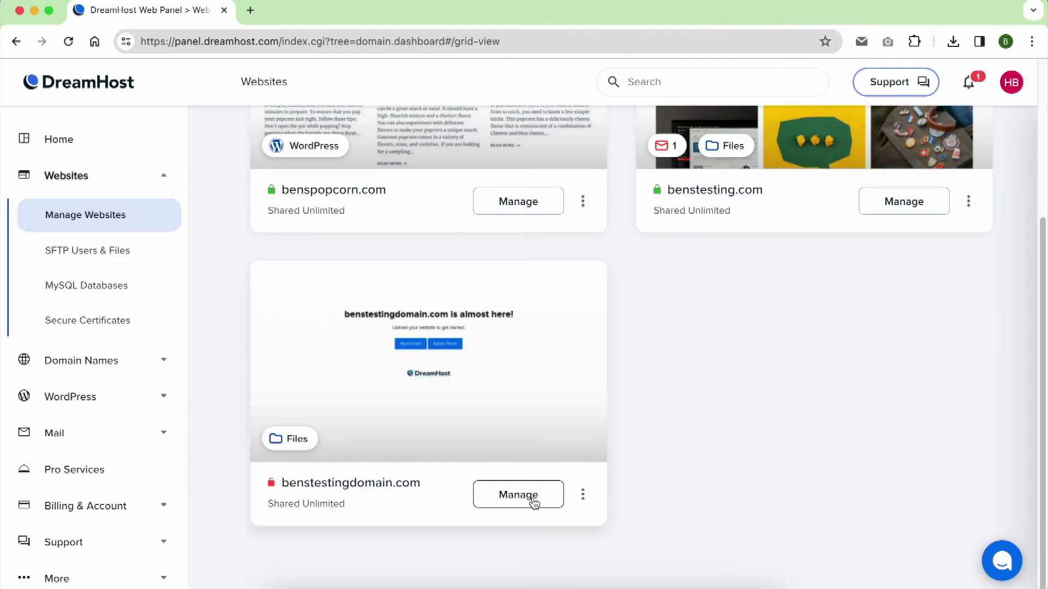
click(583, 494)
click(529, 238)
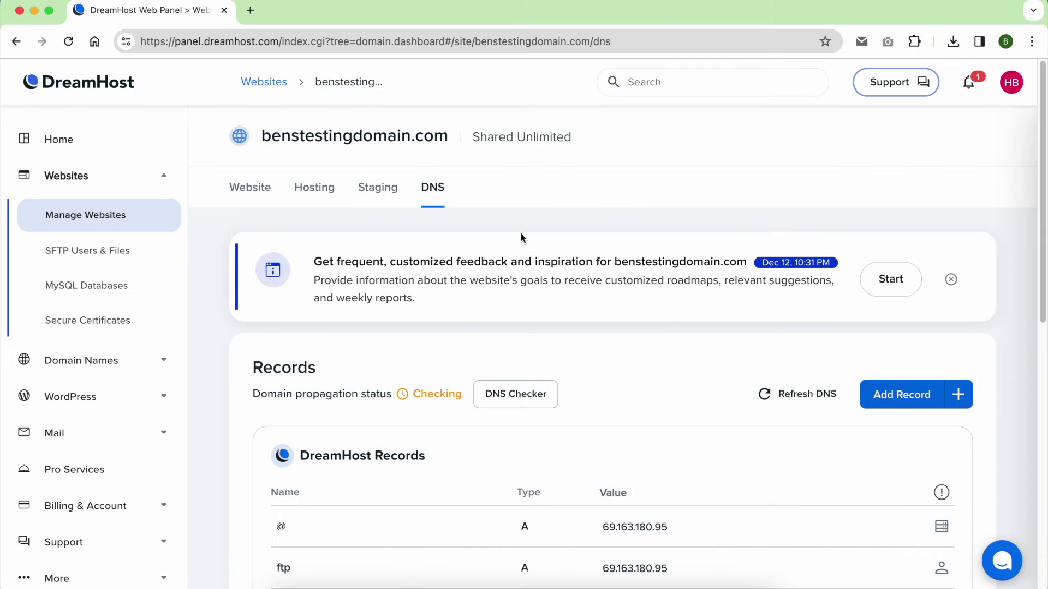
scroll(524, 246, down, 10)
click(936, 355)
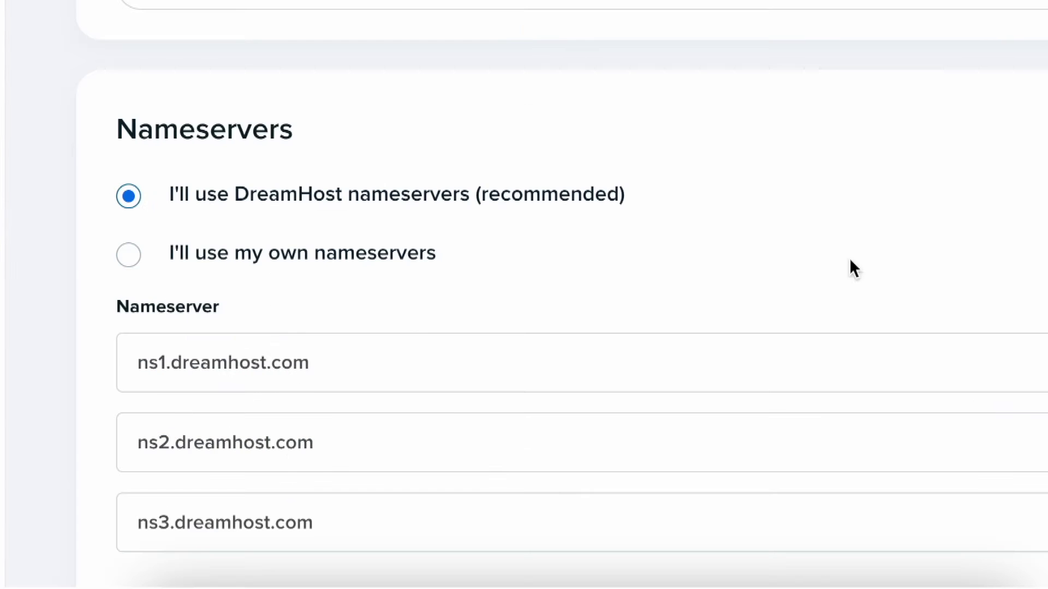
Step: Switch the domain to custom nameservers and select the first nameserver field for replacement
click(260, 393)
triple_click(386, 462)
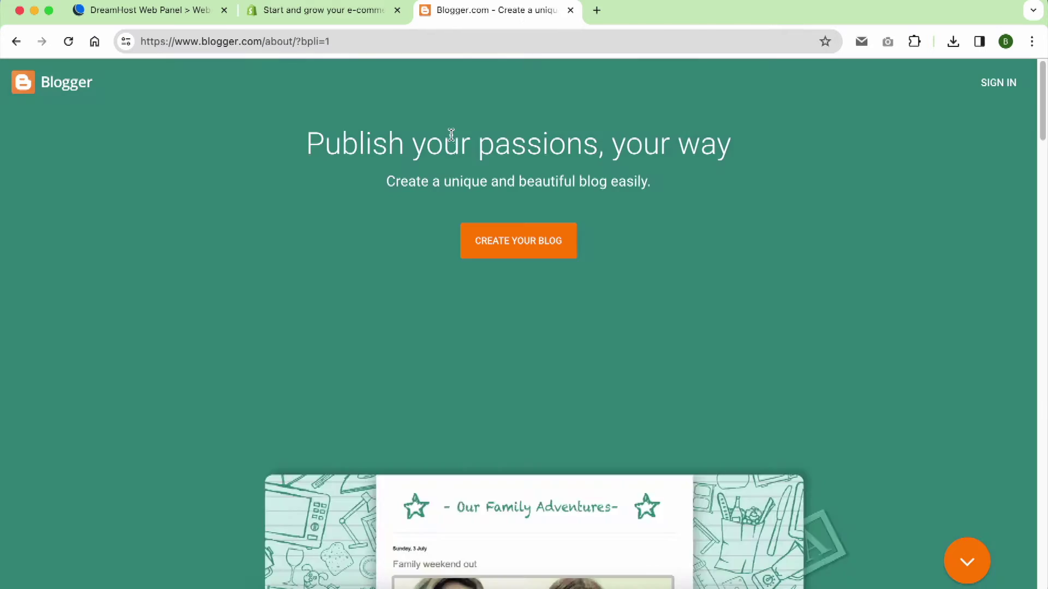
scroll(451, 154, down, 4)
scroll(451, 151, up, 4)
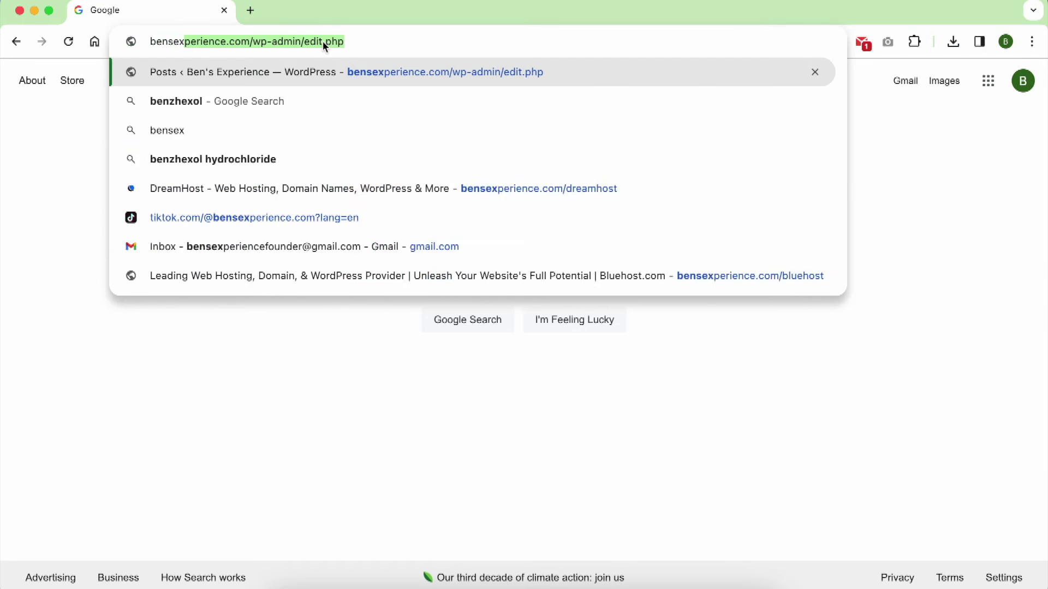
Step: Load bensexperience.com/dreamhost to reach DreamHost's home page
text(erience.com/drea)
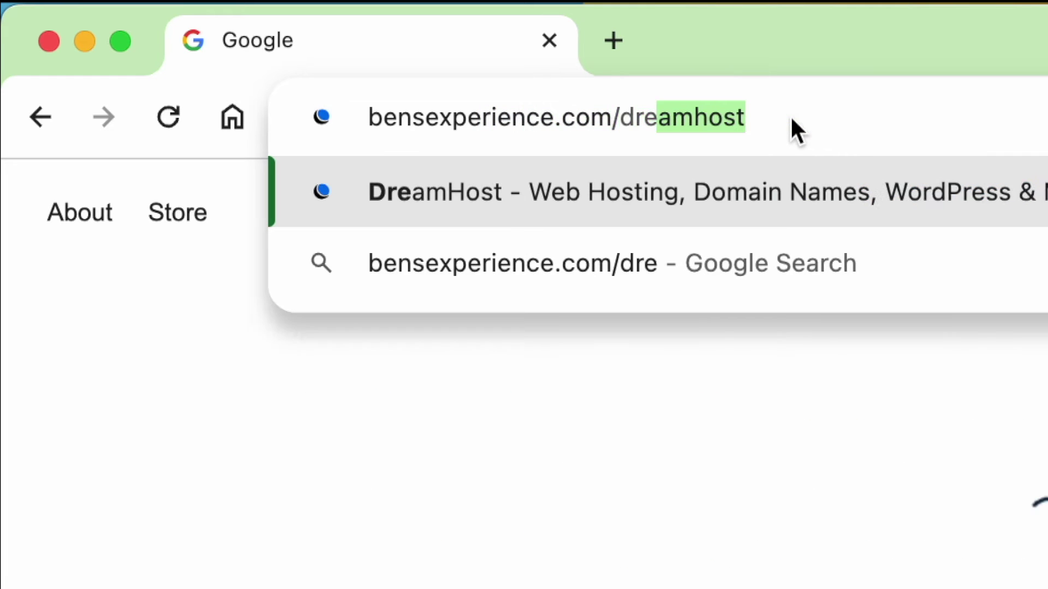
text(mhos)
key(Return)
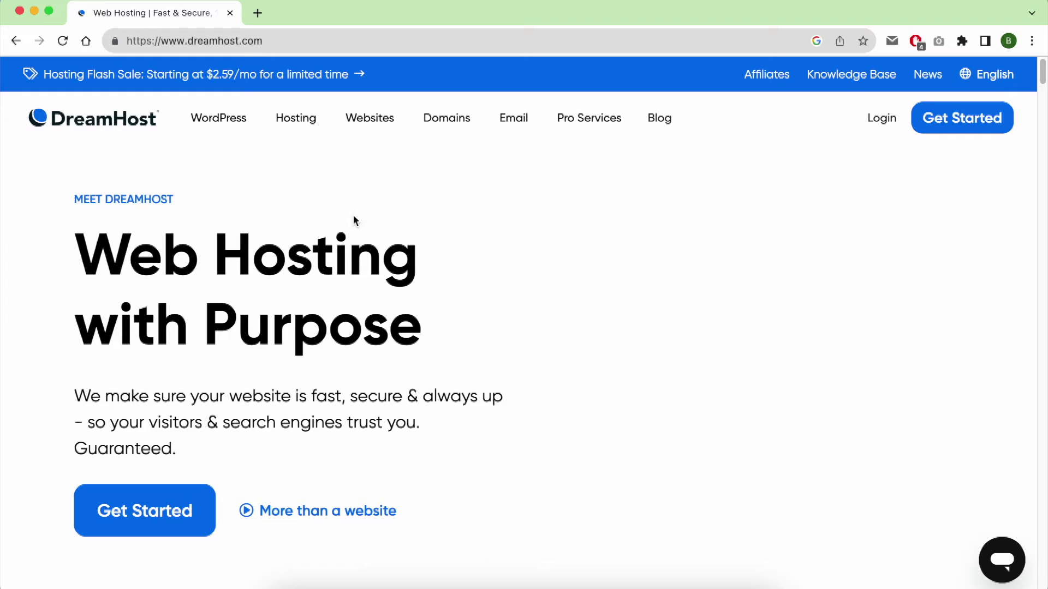
Step: Open the WordPress Basic hosting plans page and switch pricing to Yearly
mouse_move(235, 124)
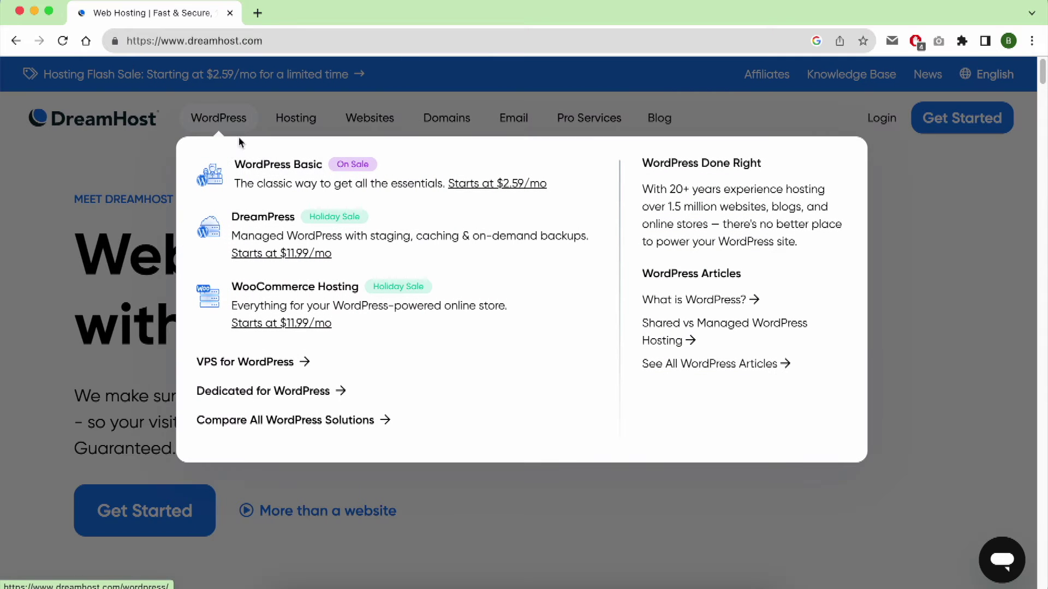
click(232, 177)
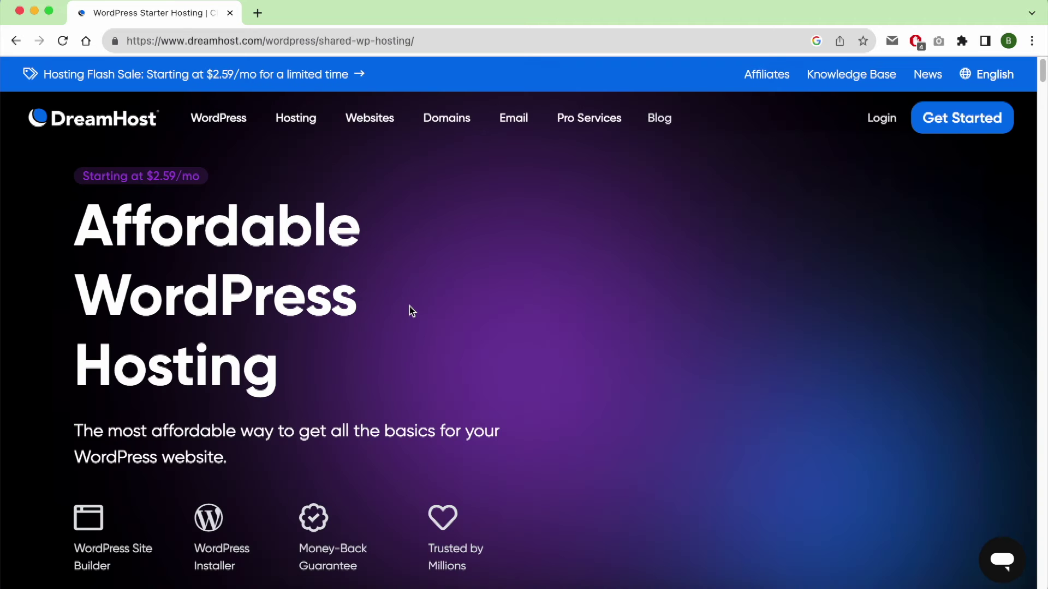
scroll(322, 346, down, 1)
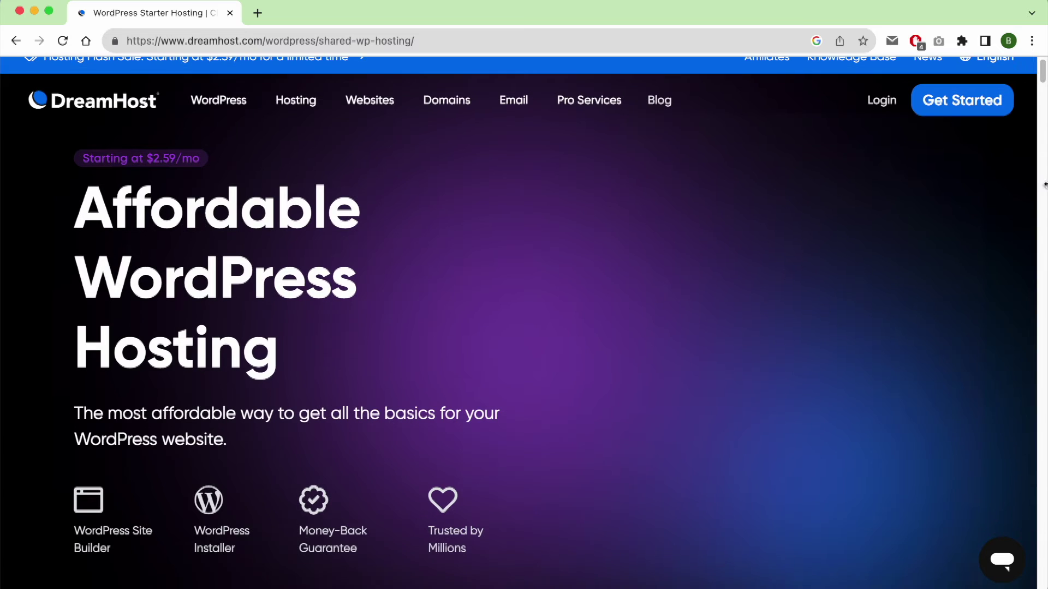
drag(1043, 69, 1042, 119)
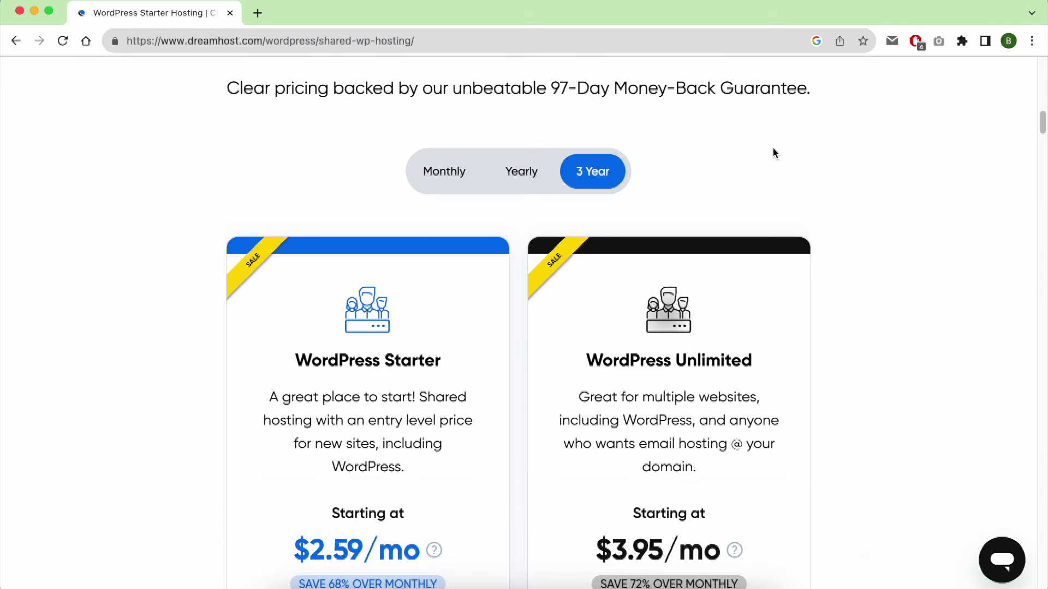
click(532, 183)
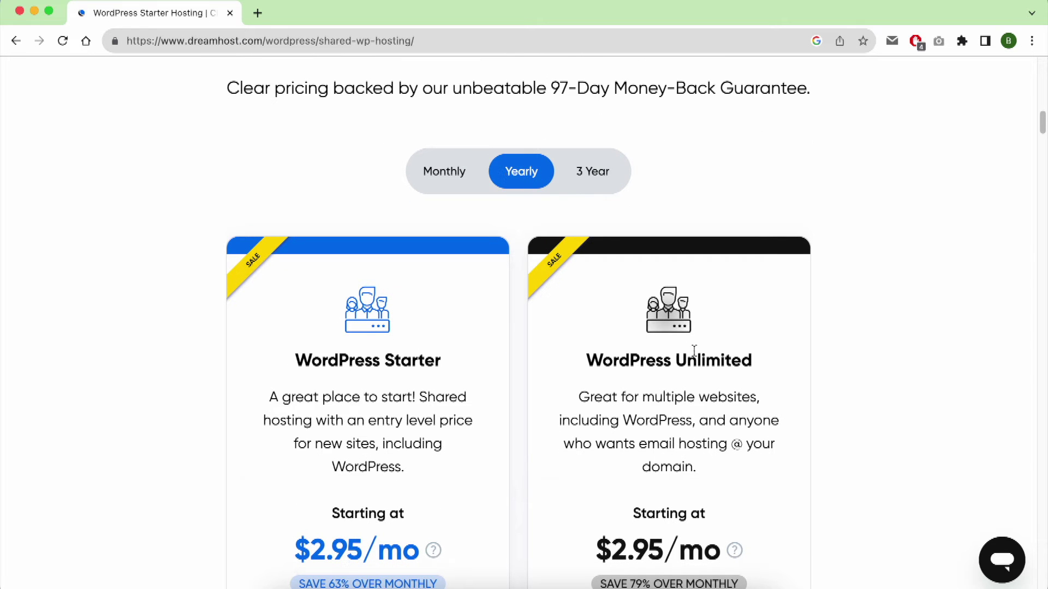
Step: Highlight the Unlimited plan's Unlimited Websites and Free Domain Included features
drag(765, 358, 585, 362)
scroll(704, 343, down, 3)
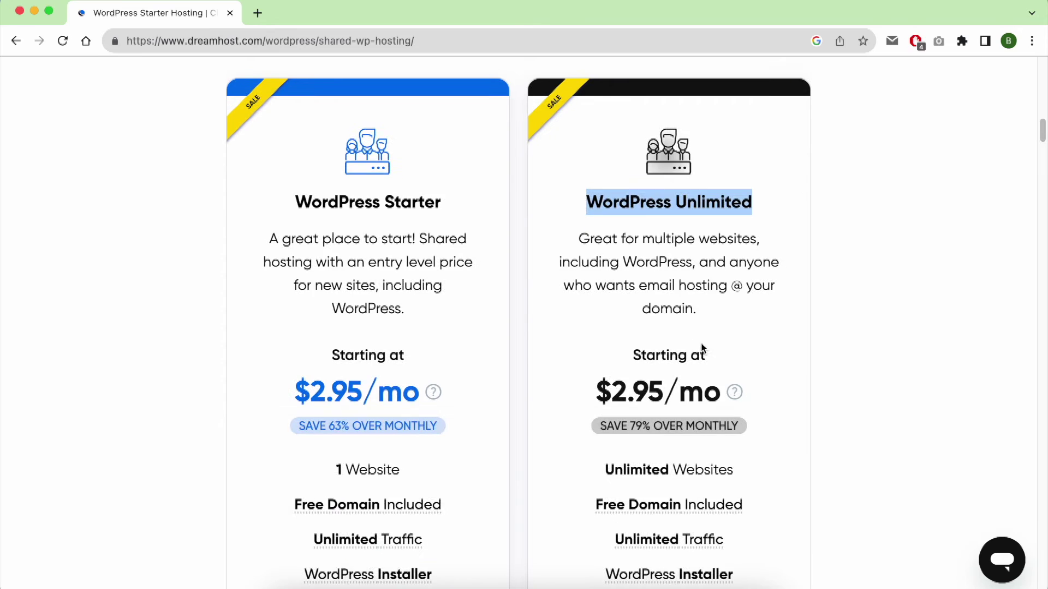
scroll(703, 344, down, 1)
mouse_move(734, 356)
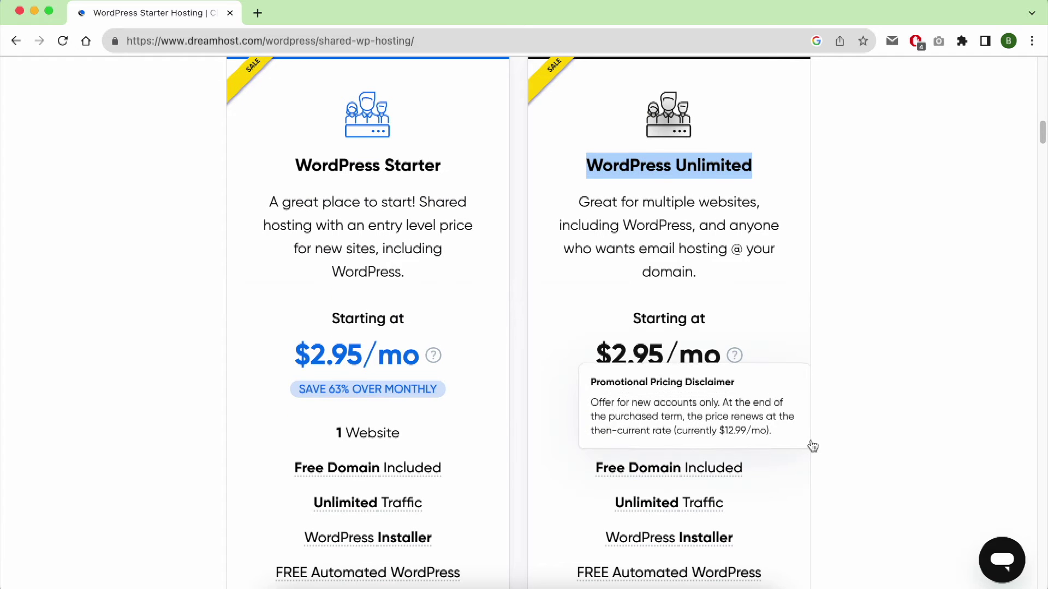
drag(737, 434, 578, 433)
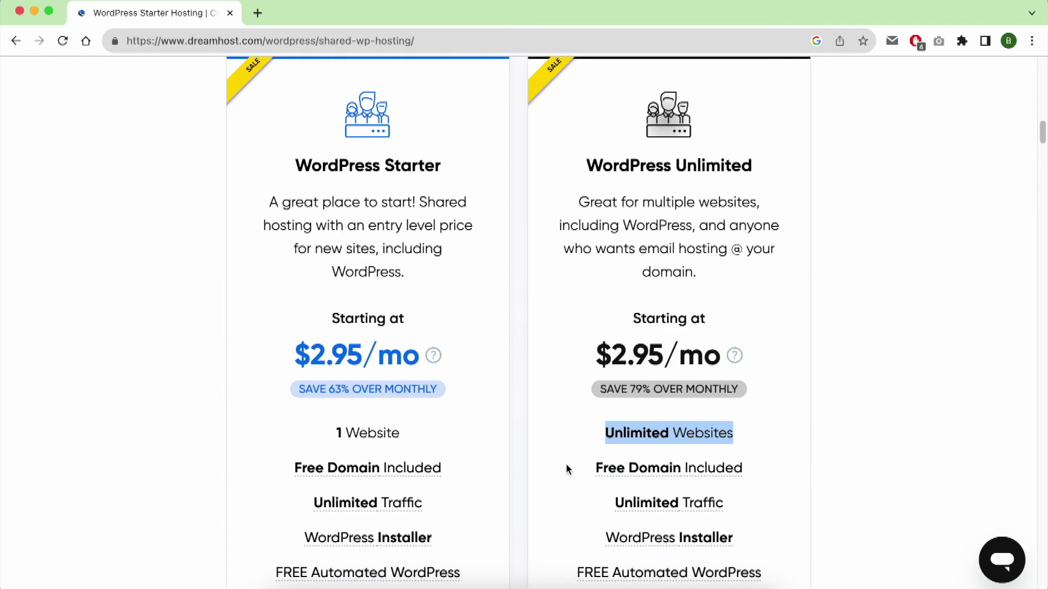
drag(568, 469, 786, 468)
click(817, 476)
scroll(815, 473, down, 6)
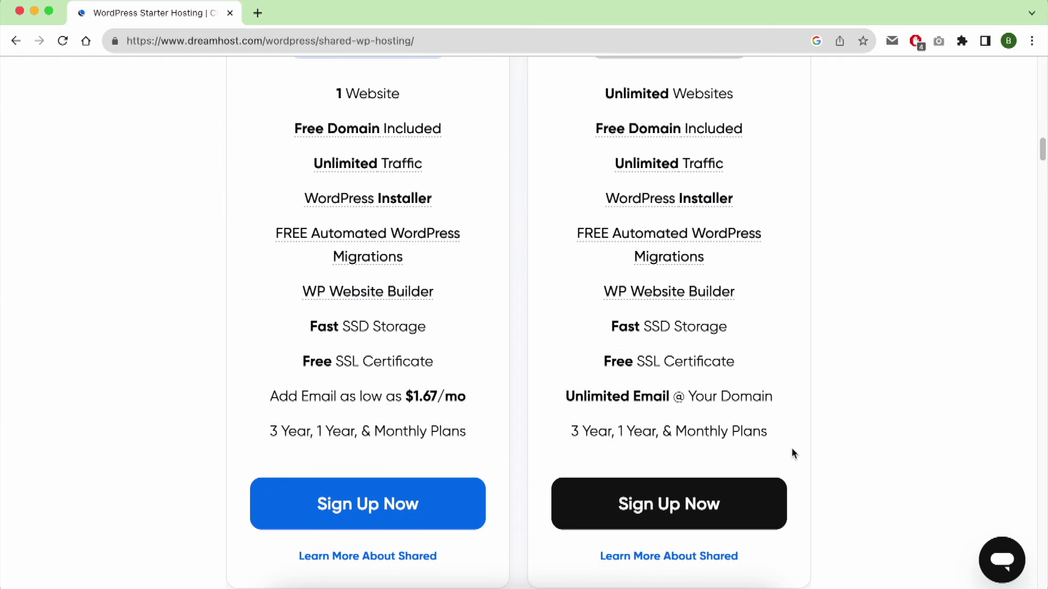
Step: Sign up for WordPress Unlimited and add the available domain sultanserve.com for $0.00
click(674, 483)
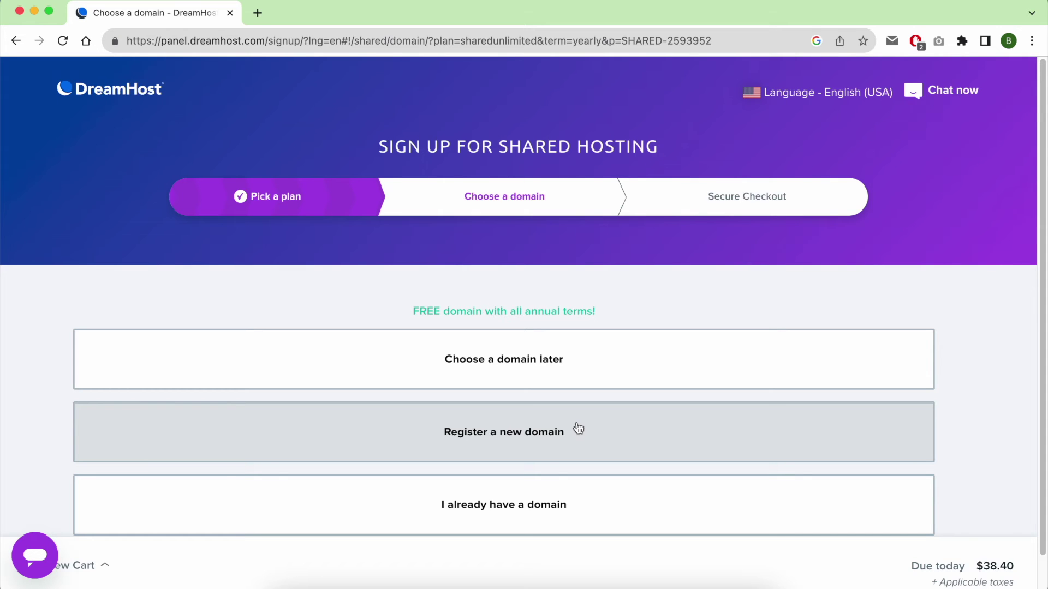
click(590, 432)
text(sultanserve)
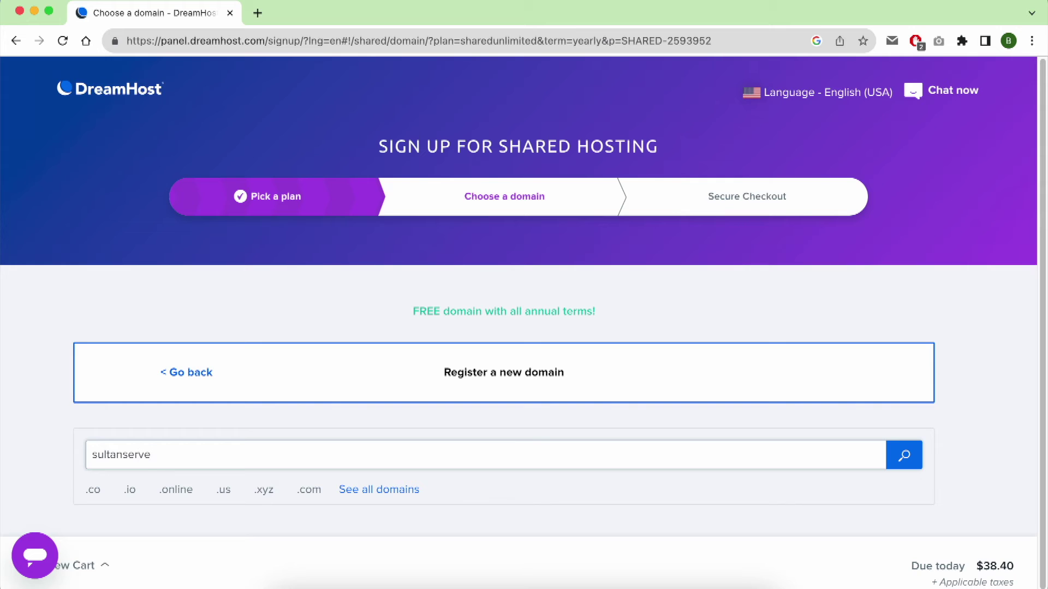
text(.com)
click(906, 455)
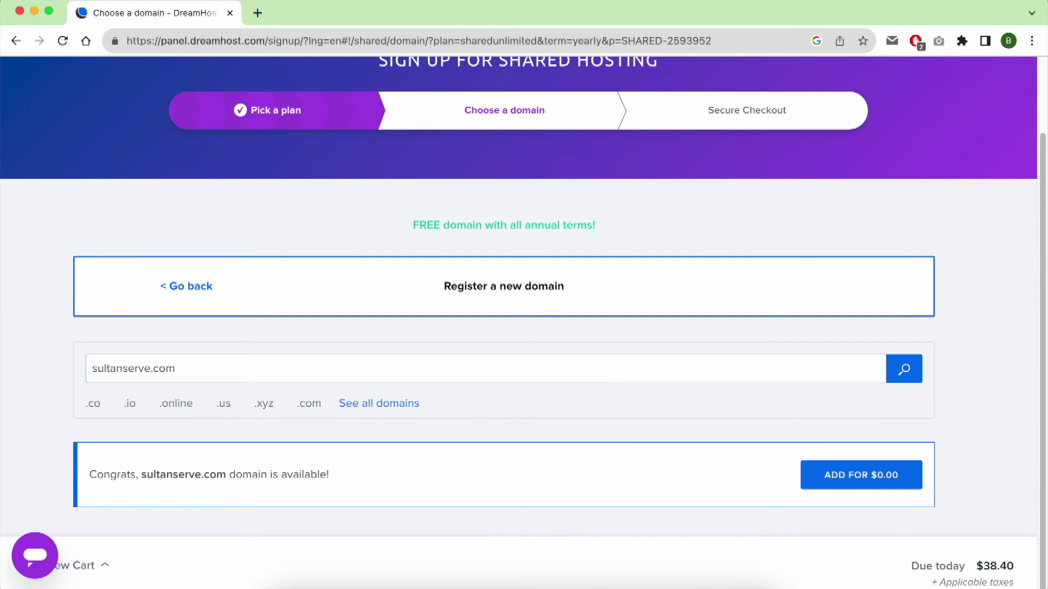
triple_click(118, 474)
click(404, 475)
click(826, 480)
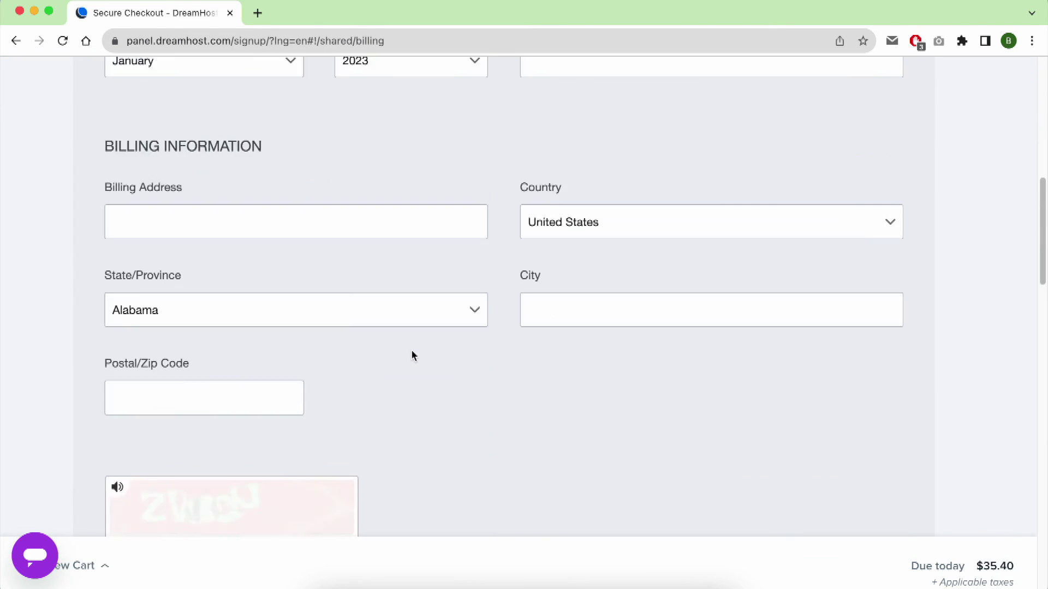
Step: Keep the checkout's Account Use set to Personal
scroll(412, 355, down, 10)
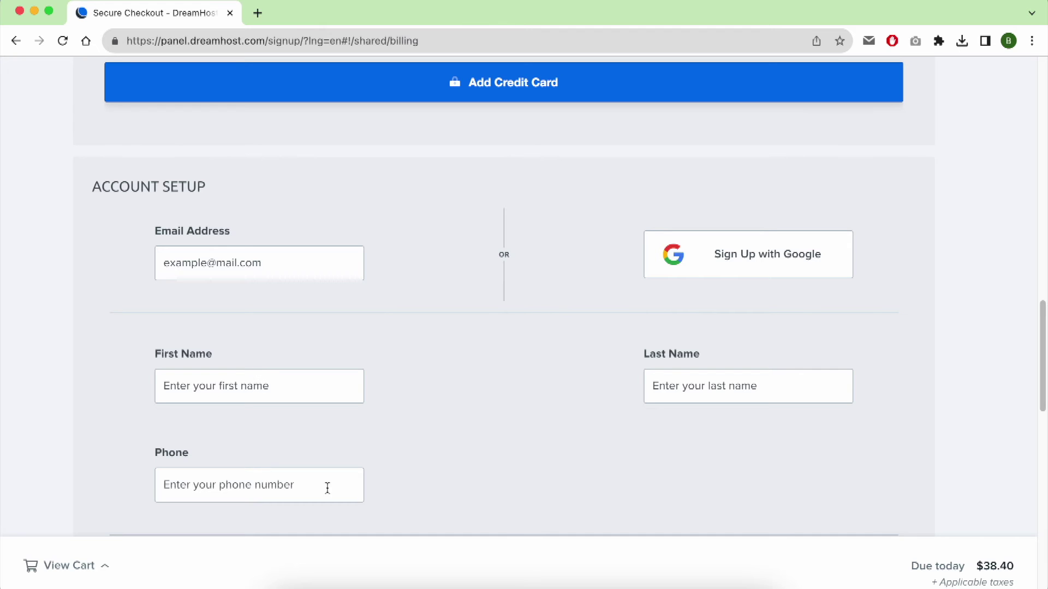
scroll(336, 488, down, 4)
click(349, 430)
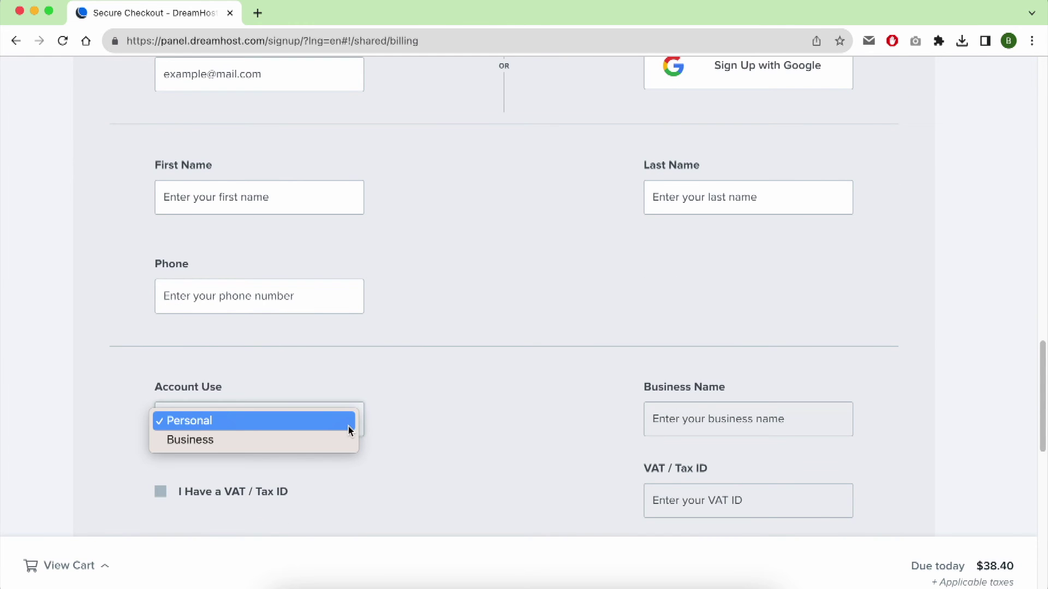
click(350, 430)
Step: Remove DreamShield Protection, bringing the total to $35.40, and submit the order
scroll(382, 429, down, 6)
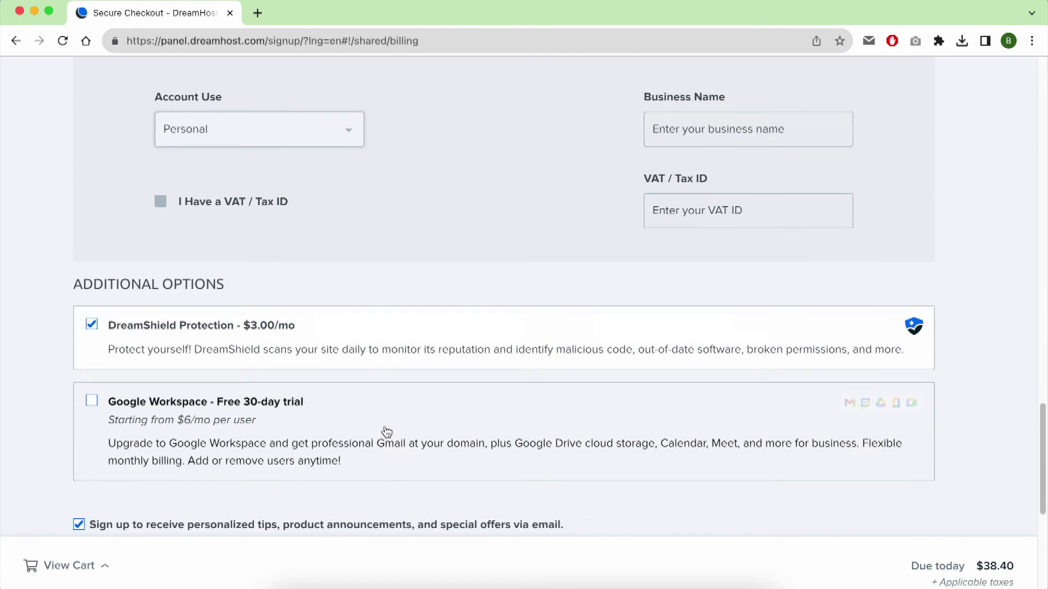
scroll(387, 432, down, 3)
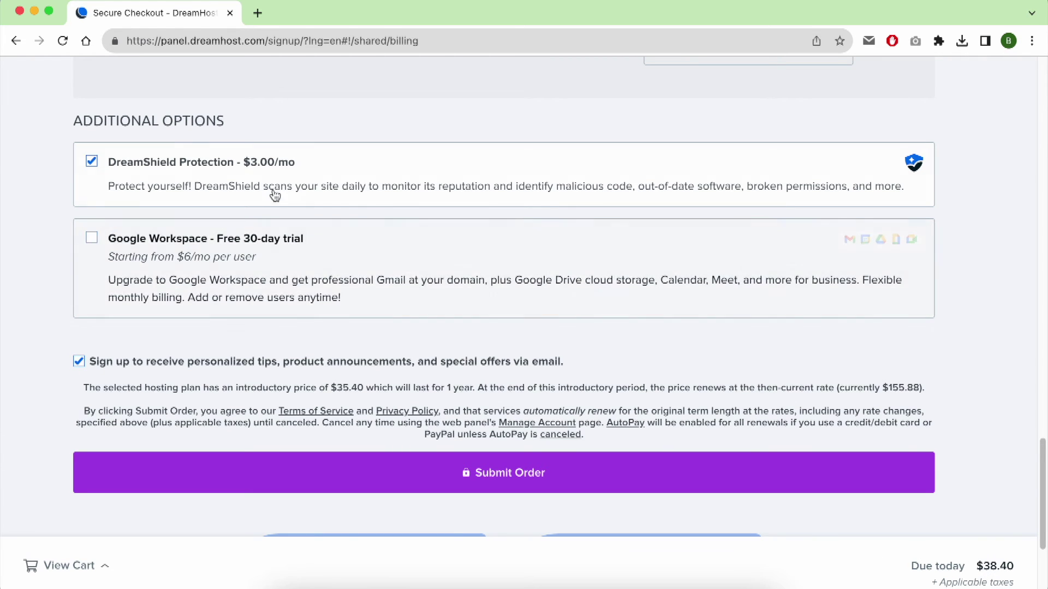
click(135, 179)
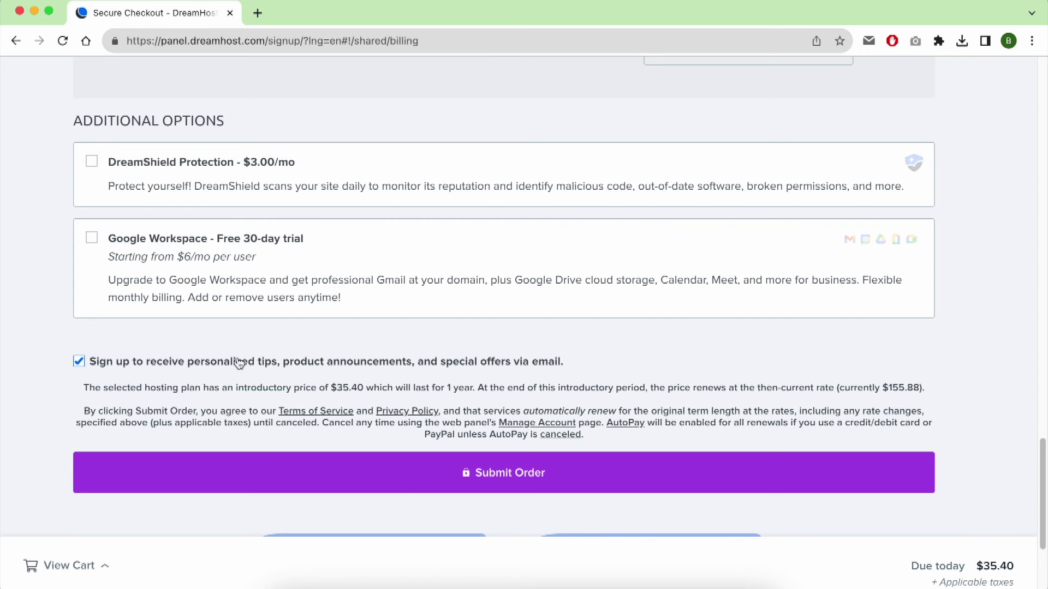
click(478, 475)
scroll(480, 421, down, 4)
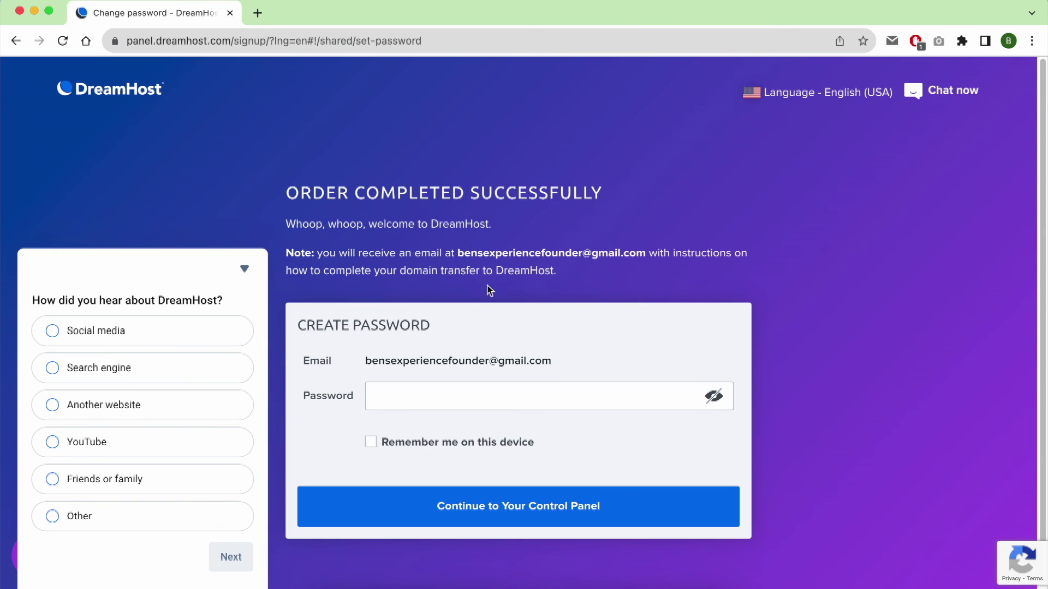
Step: Collapse the how-did-you-hear survey and continue to the DreamHost Control Panel
click(244, 269)
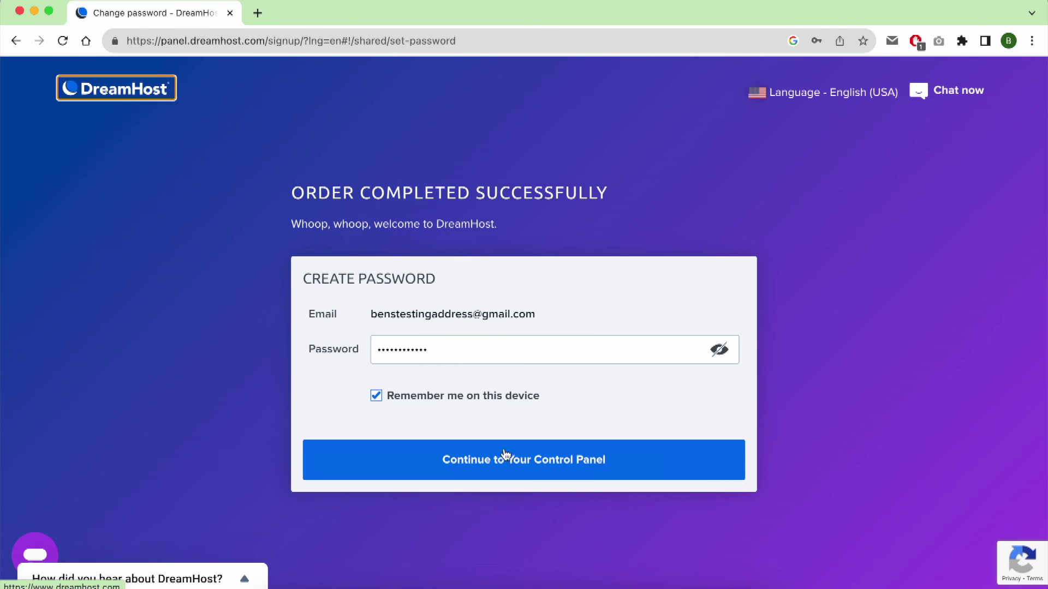
click(505, 455)
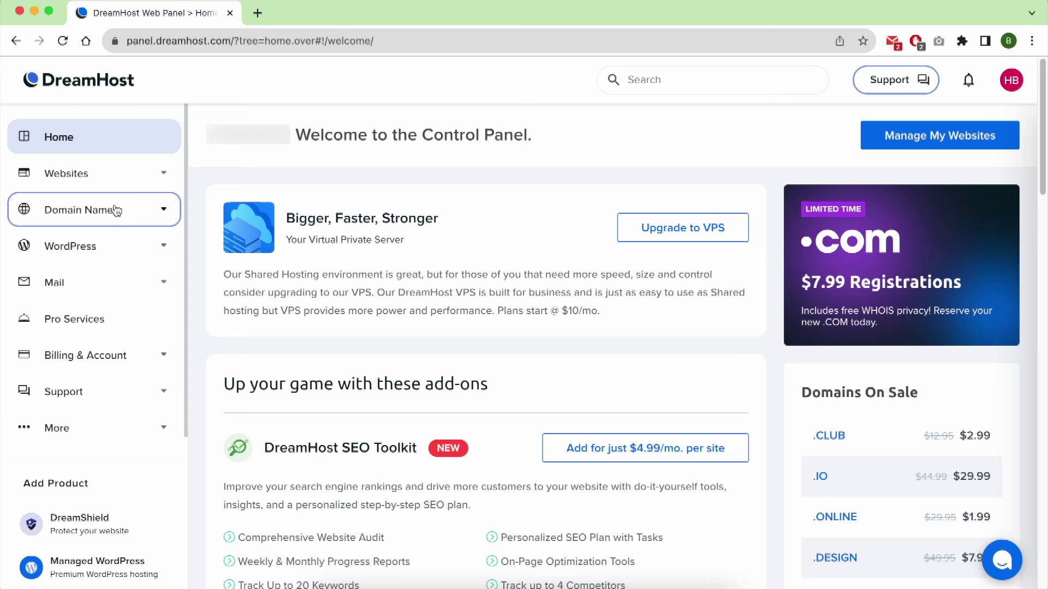
Step: View Manage Registrations under Domain Names, then list hosted sites under Websites > Manage Websites
click(120, 211)
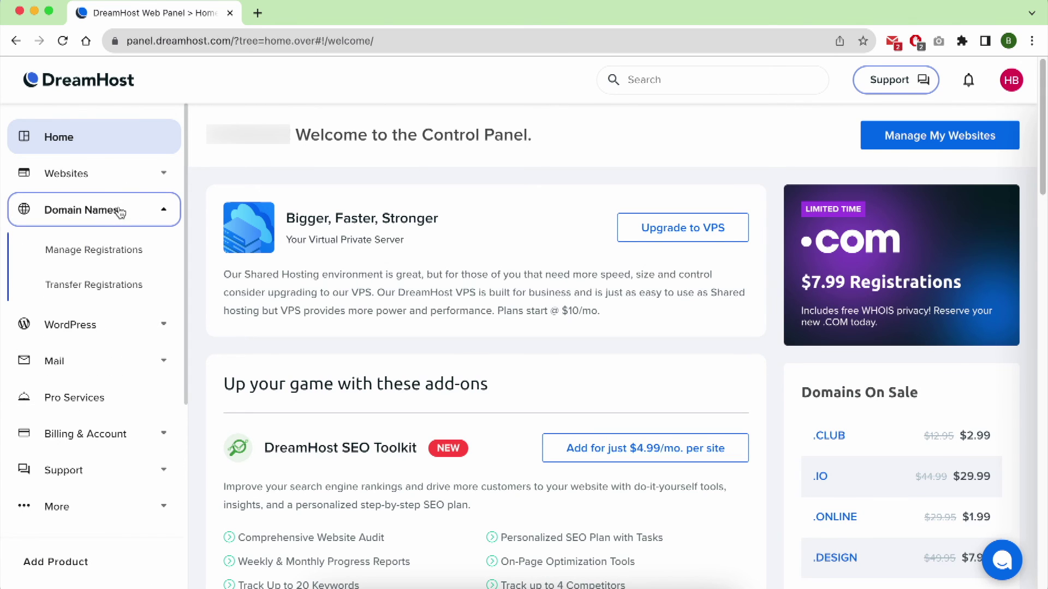
click(115, 249)
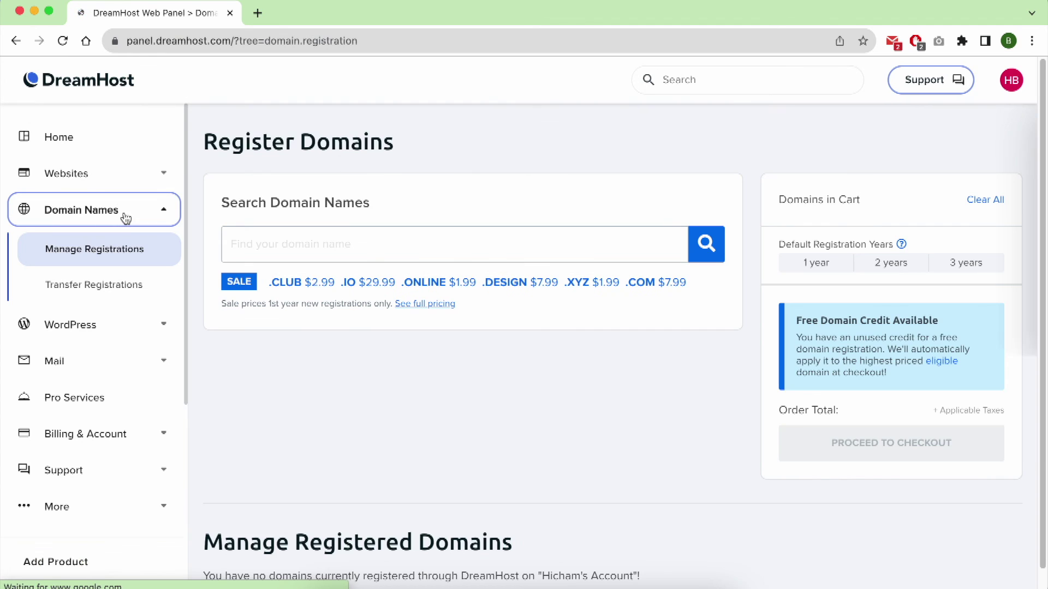
scroll(338, 409, down, 1)
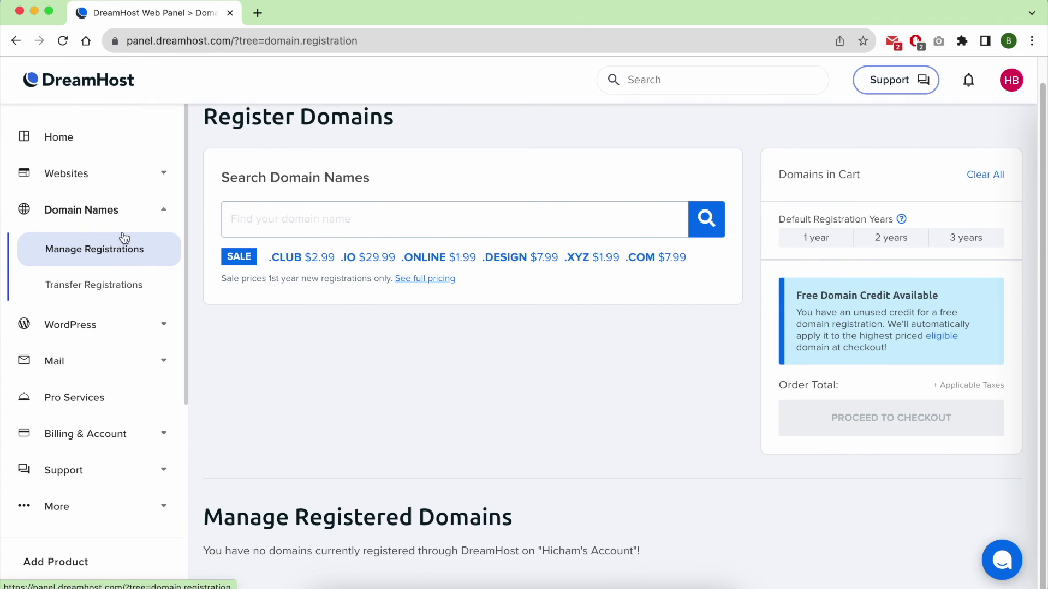
click(126, 173)
click(126, 213)
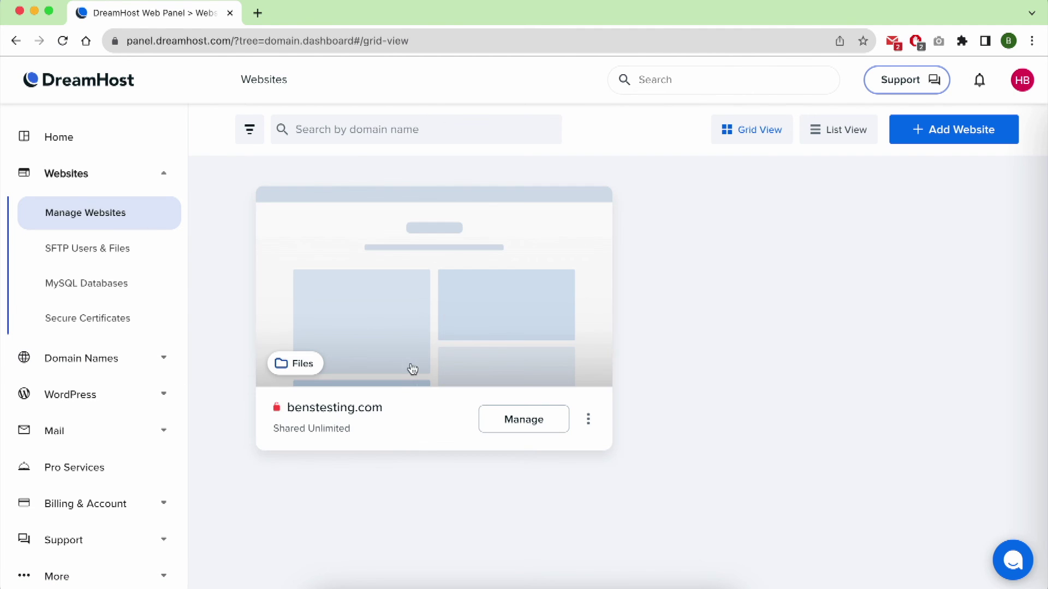
Step: Open benstesting.com from its site card to see DreamHost's 'almost here' placeholder, then go to Gmail
click(400, 384)
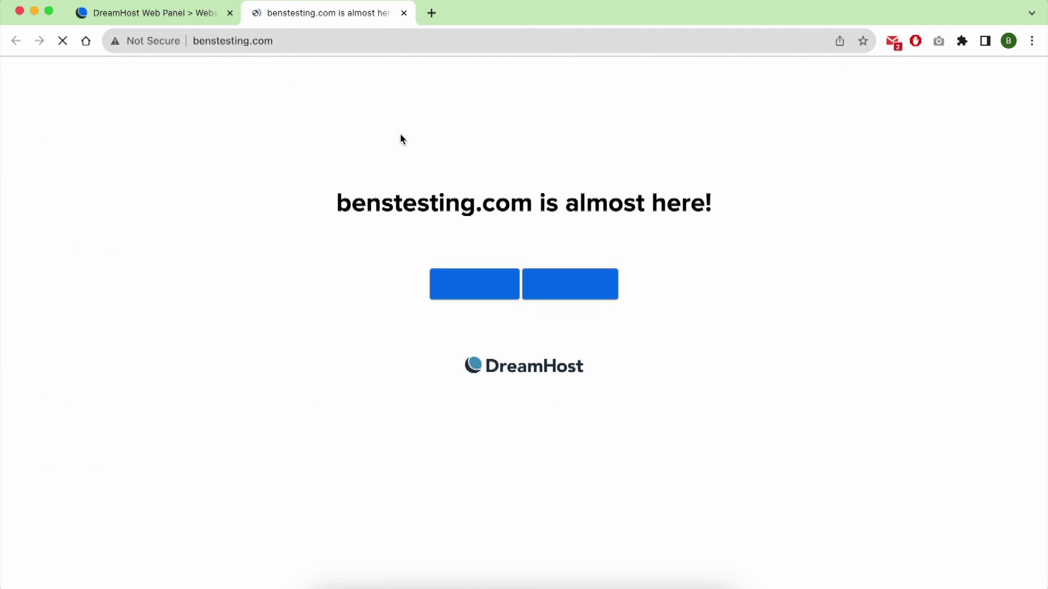
click(229, 44)
click(626, 368)
click(442, 358)
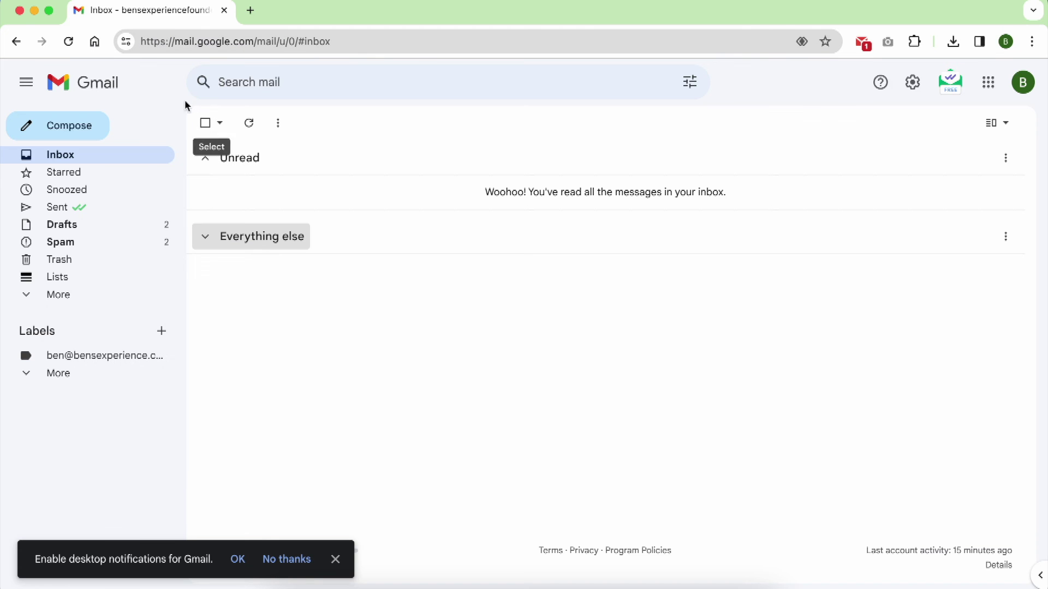
Step: Start a new Gmail message to the recipient's e-mail address with subject 'dreamhost'
click(69, 126)
key(Tab)
text(dreamhost)
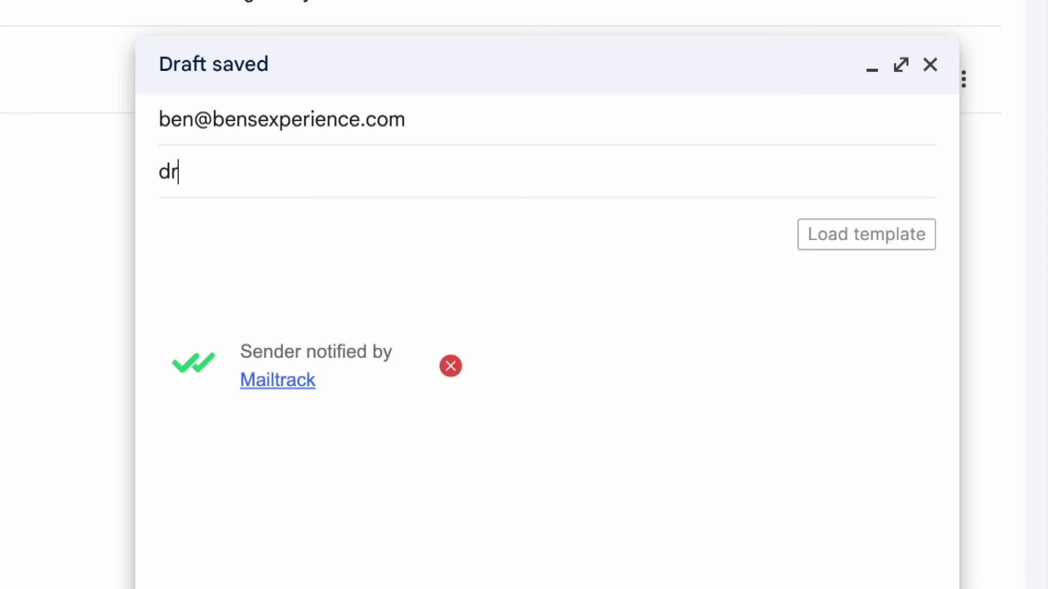
Step: Write a body greeting the recipient and asking for a refund of the 35.40 USD paid for DreamHost
key(Tab)
key(Return)
key(Return)
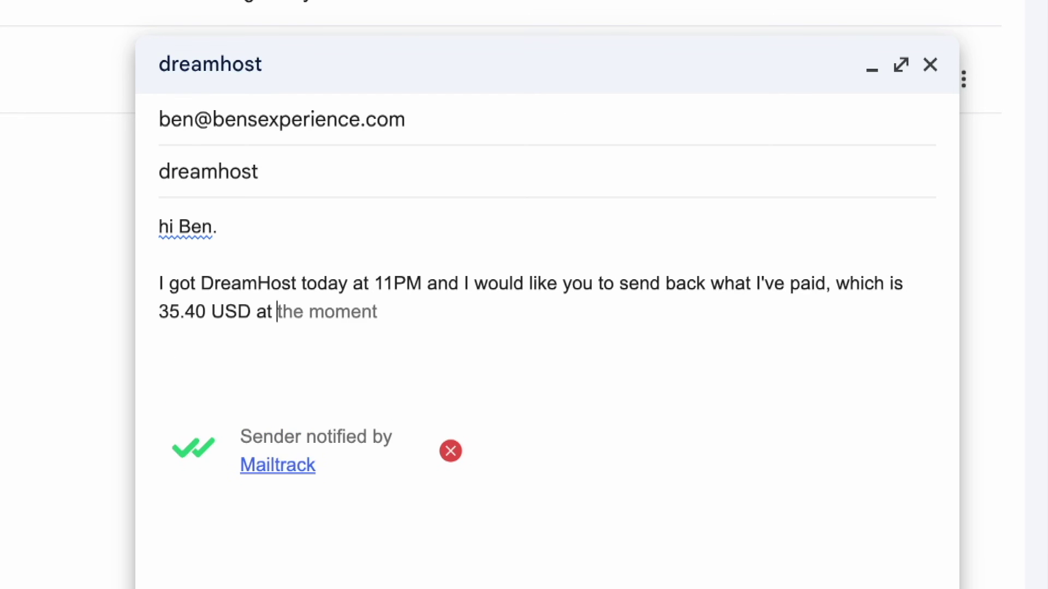